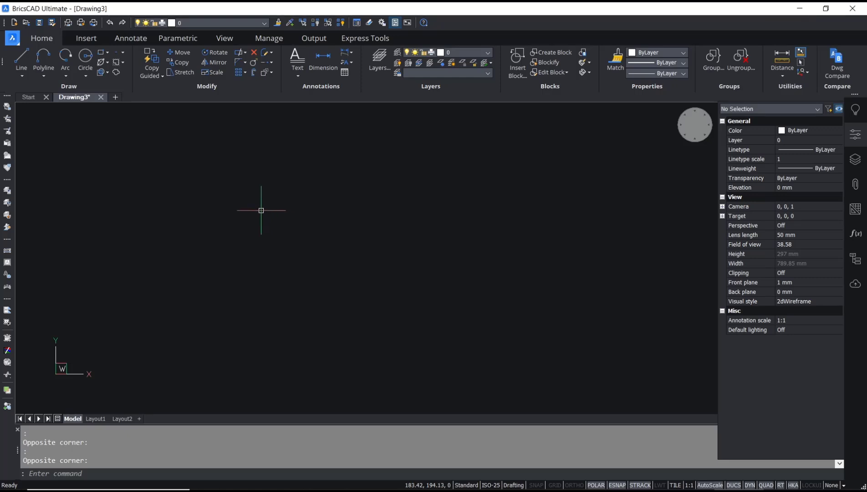
type("rec")
Draw a 50 × 50 rectangle by dimensions and pan the view to centre it.
key("Return")
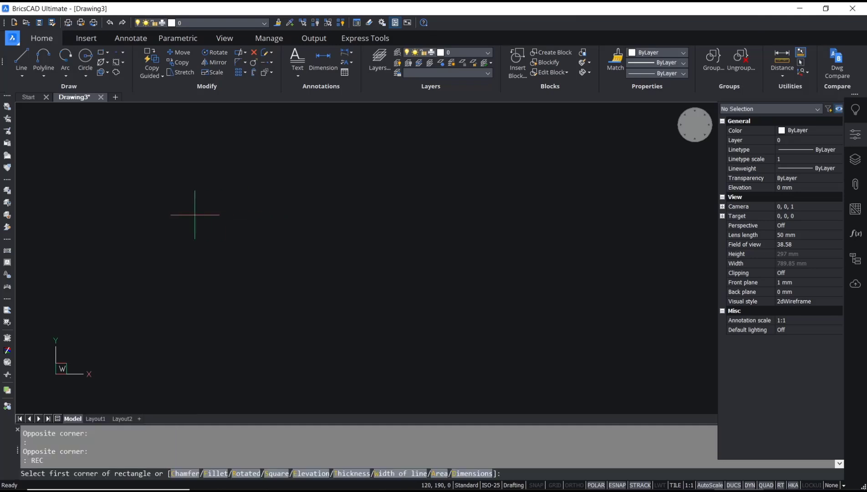
left_click(141, 198)
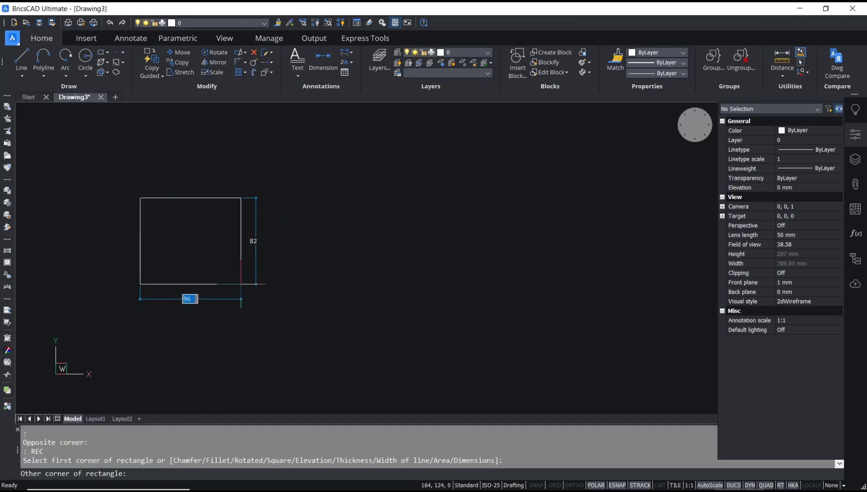
type("50")
key("Tab")
type("50")
key("Return")
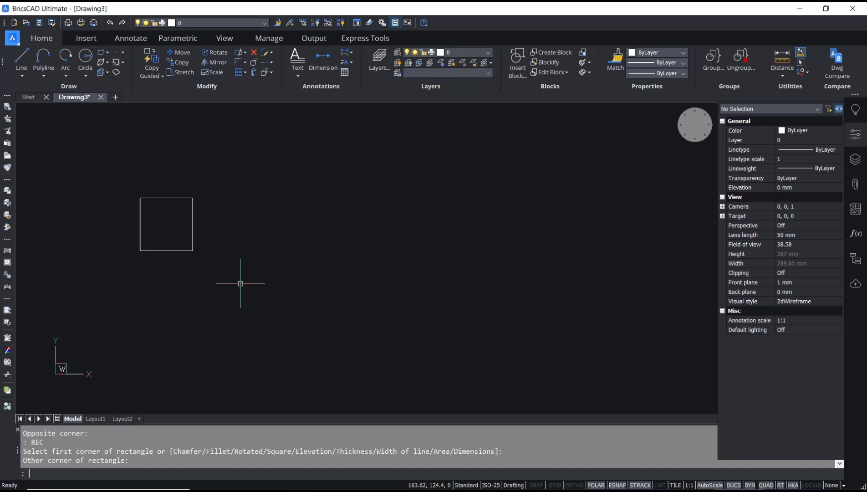
scroll(177, 228, "up", 1)
scroll(175, 223, "up", 2)
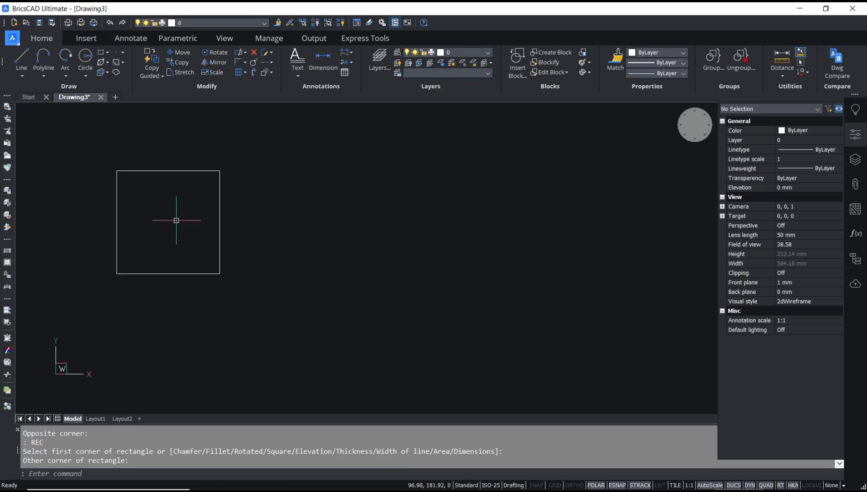
middle_click_drag(176, 219, 161, 253)
type("DIMLIN")
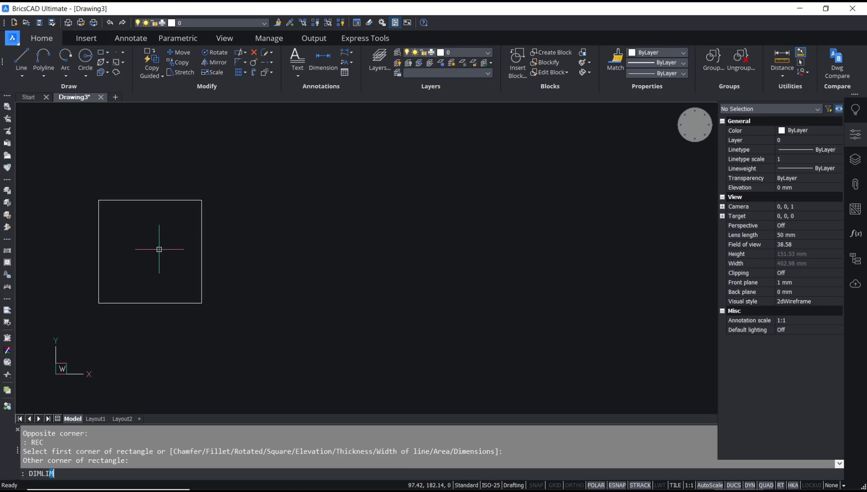
Dimension the square's bottom edge at 50, placed below it.
key("Return")
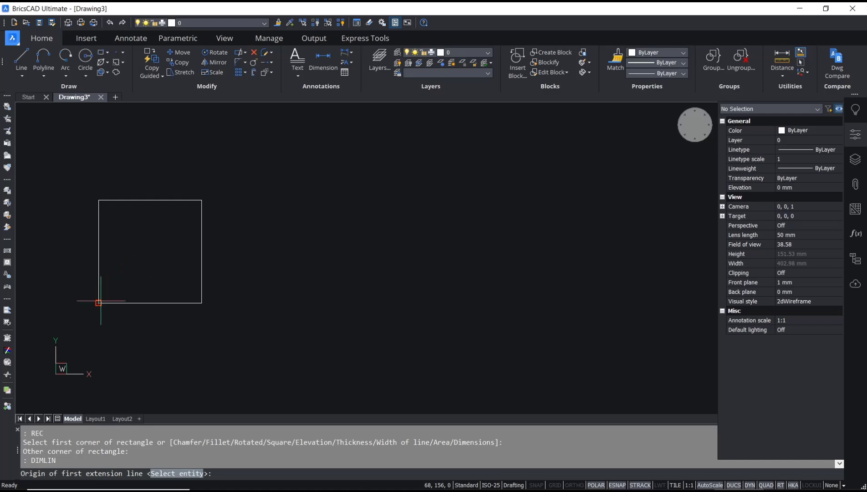
left_click(98, 303)
left_click(201, 302)
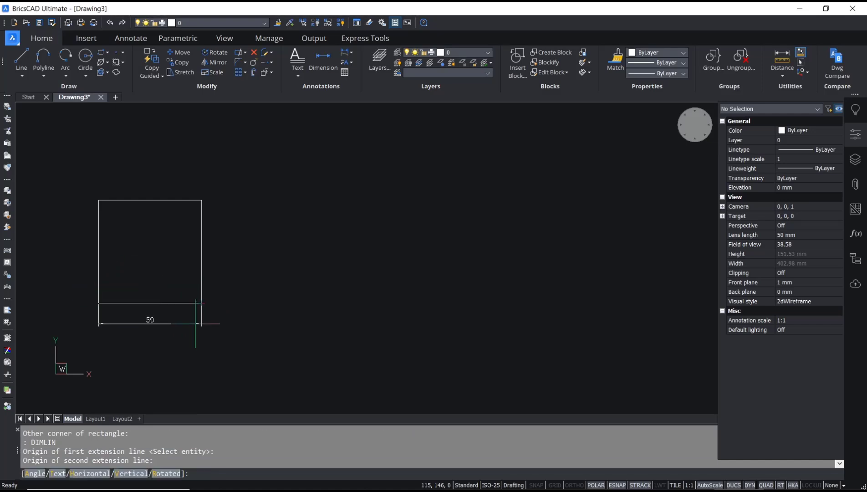
left_click(160, 313)
Dimension the square's left edge at 50, placed to its left.
key("Return")
left_click(98, 303)
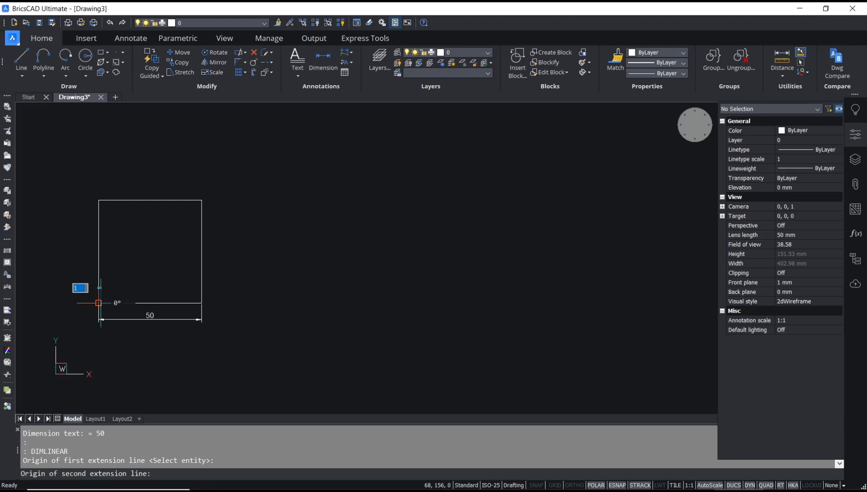
left_click(99, 199)
left_click(80, 251)
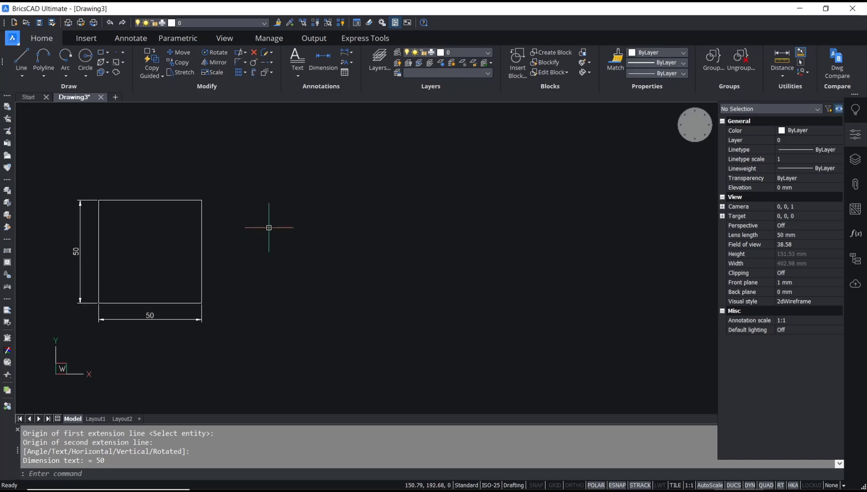
type("d")
Open Dimension Styles in the Drawing Explorer and select the ISO-25 style for editing.
key("Return")
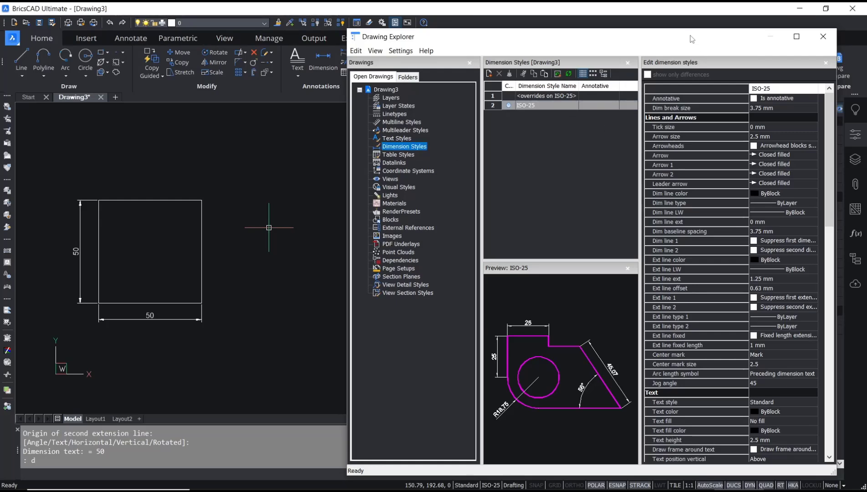
left_click_drag(693, 38, 657, 38)
double_click(485, 107)
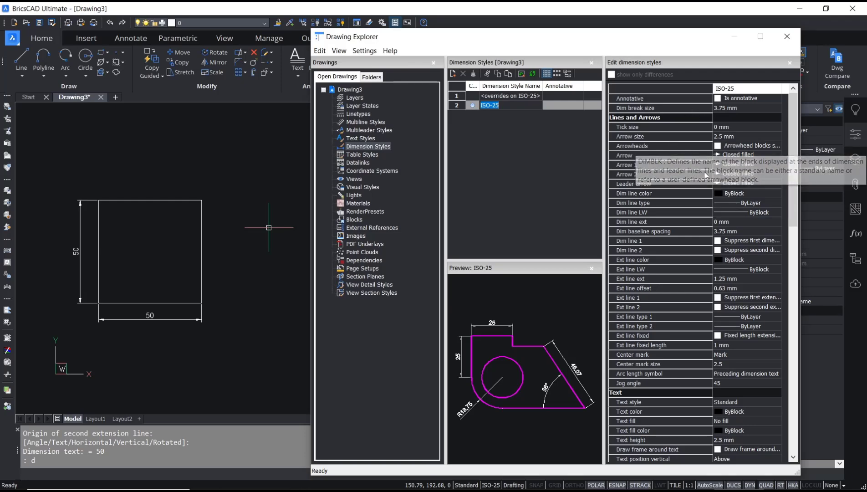
scroll(795, 148, "down", 1)
mouse_move(796, 149)
left_mouse_down()
mouse_move(795, 157)
mouse_move(795, 144)
left_mouse_up()
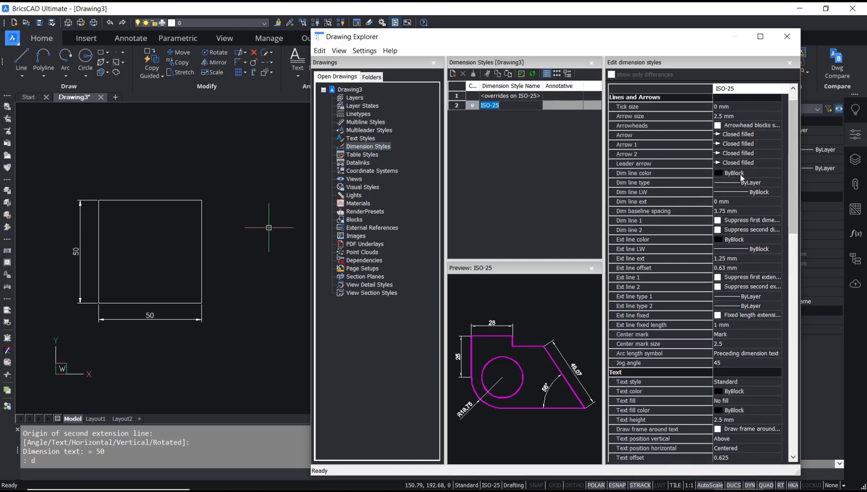
Set ISO-25's dimension line and extension line colours to Red.
left_click(739, 173)
left_click(738, 174)
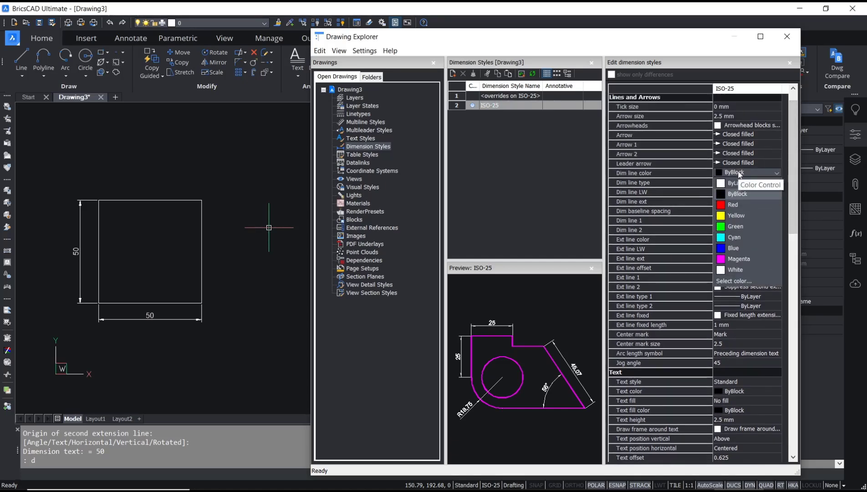
left_click(730, 205)
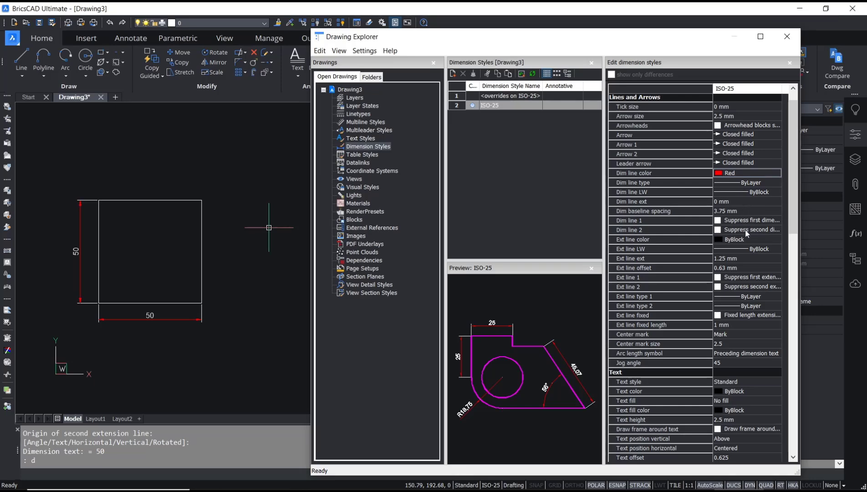
left_click(731, 242)
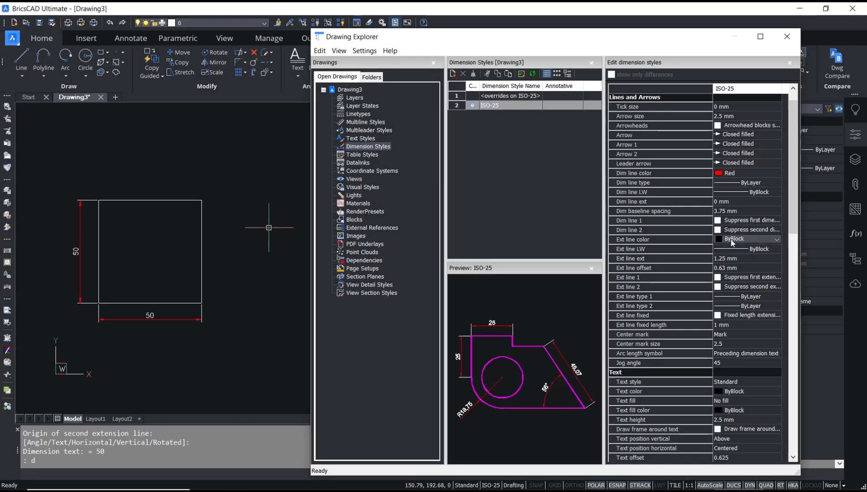
left_click(733, 261)
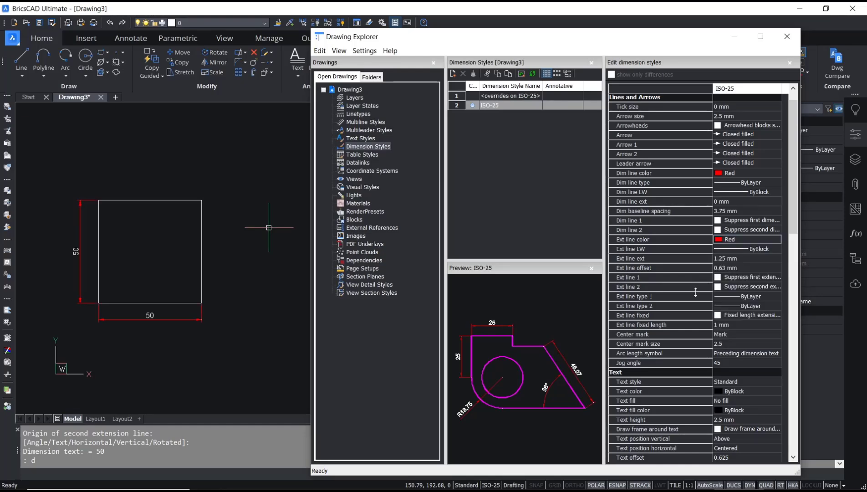
scroll(684, 277, "down", 2)
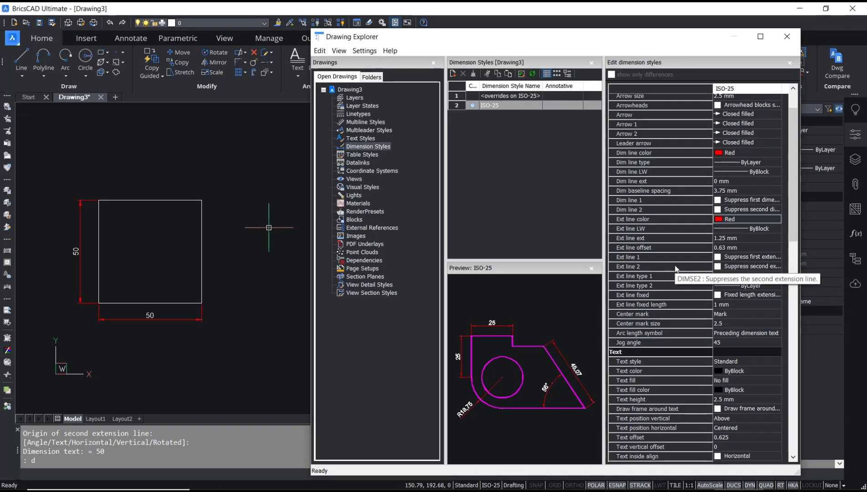
scroll(676, 268, "down", 1)
scroll(675, 269, "down", 1)
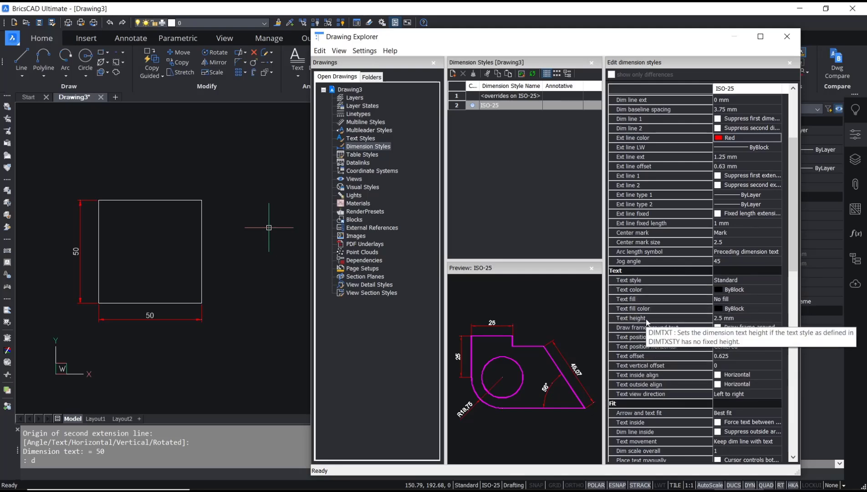
Set ISO-25's text height to 4 and text colour to Cyan.
left_click(742, 319)
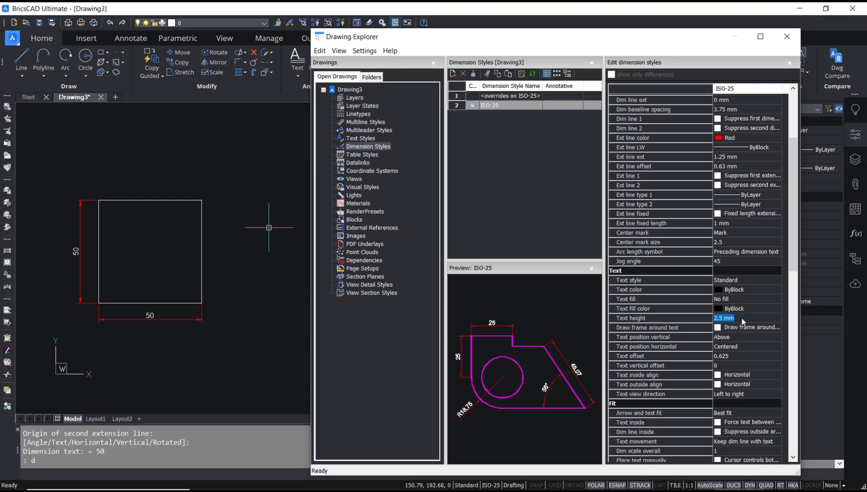
type("4")
left_click(734, 289)
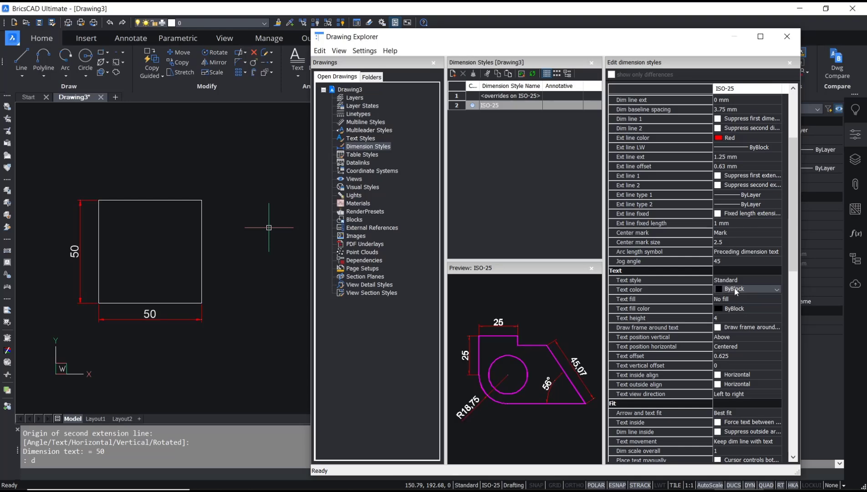
left_click(735, 290)
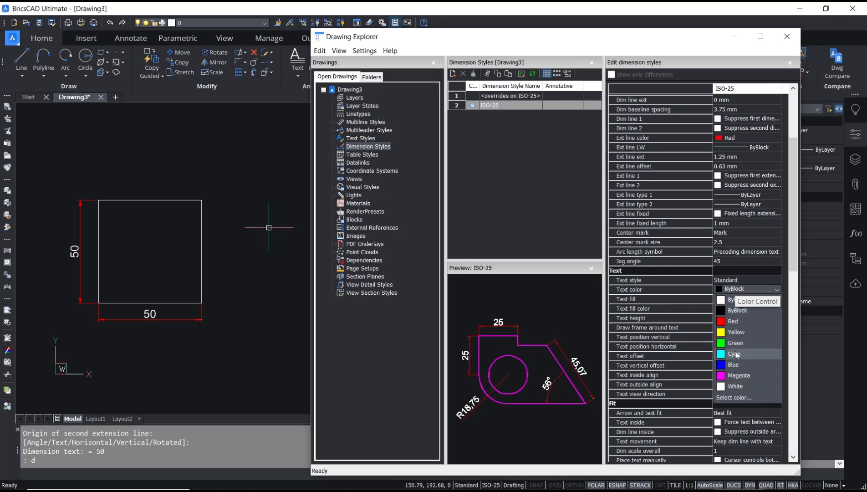
left_click(735, 353)
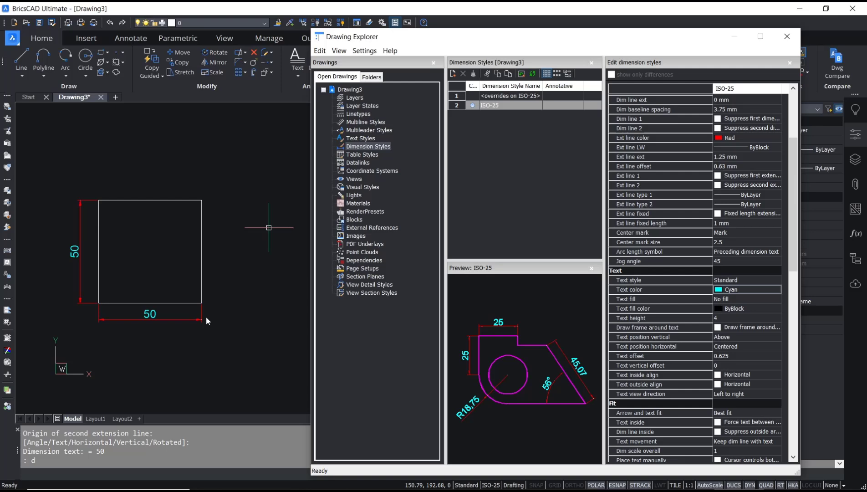
Close the Drawing Explorer to view the restyled 50 mm dimensions.
left_click(786, 36)
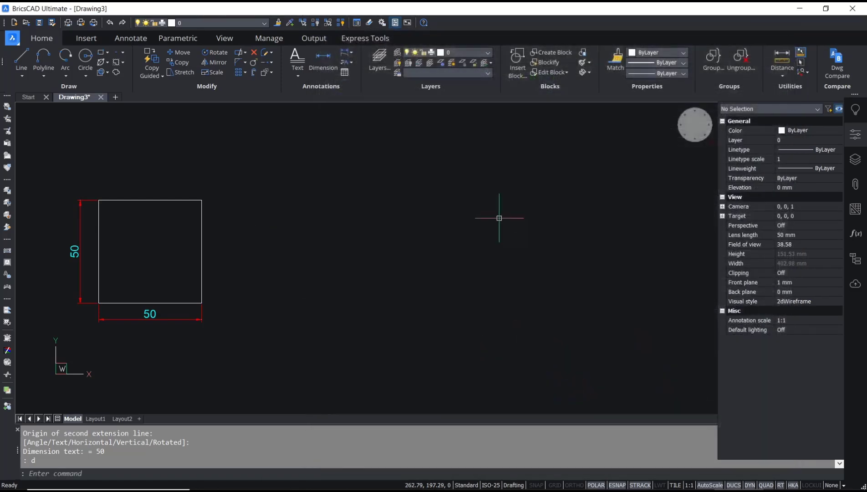